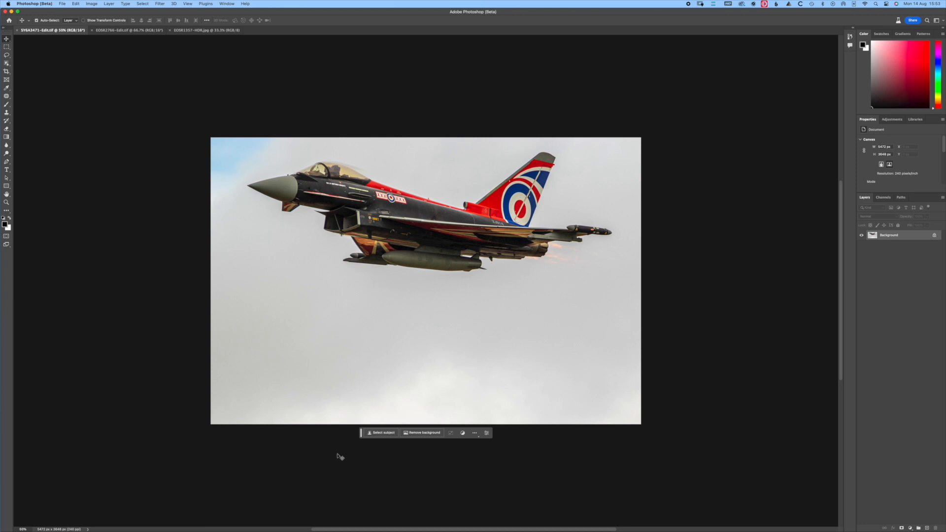
Select the fighter jet as the subject and run Generative Fill with the prompt "cloudy sky"
{"action": "left_click", "coordinate": [380, 433]}
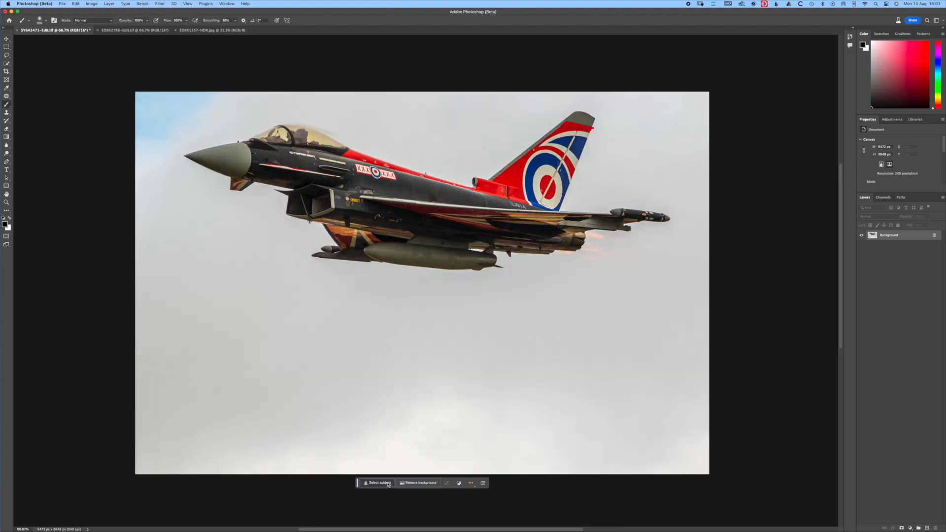
{"action": "left_click", "coordinate": [388, 483]}
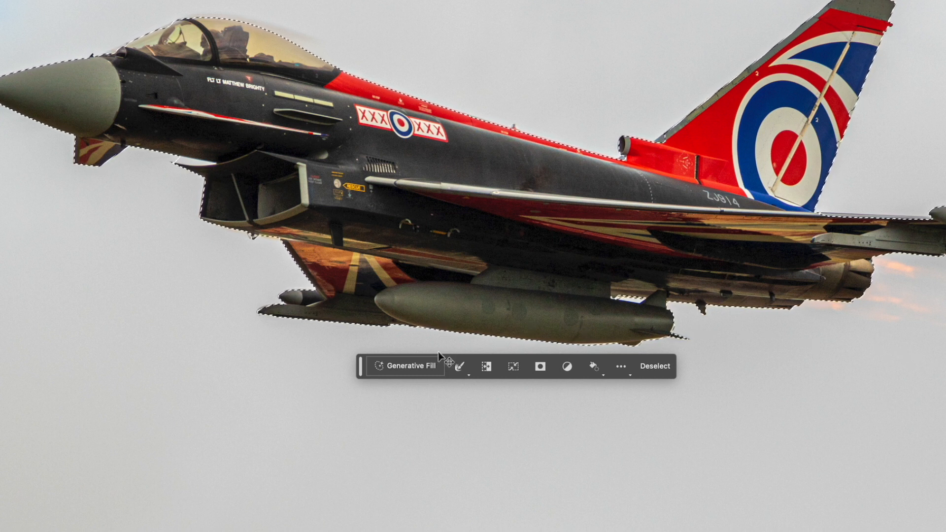
{"action": "left_click", "coordinate": [416, 364]}
{"action": "type", "text": "cloudy sky"}
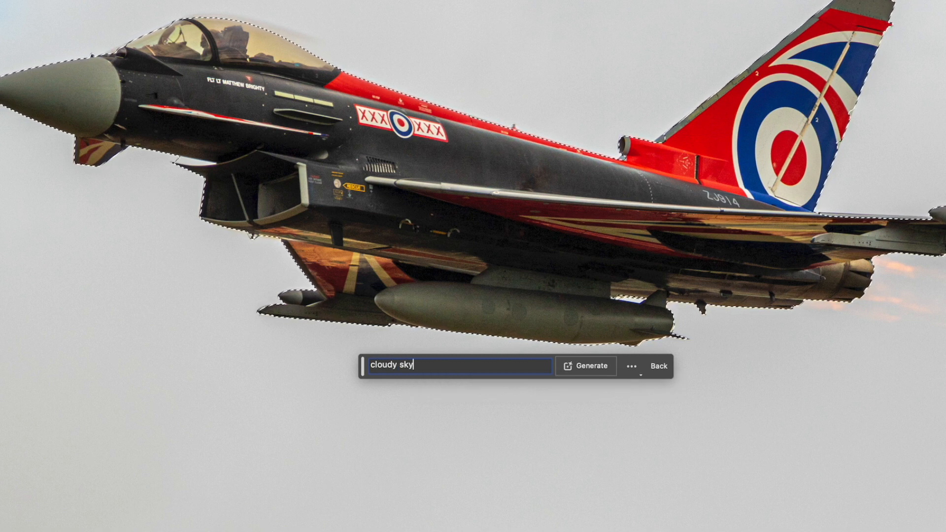
{"action": "key", "text": "Return"}
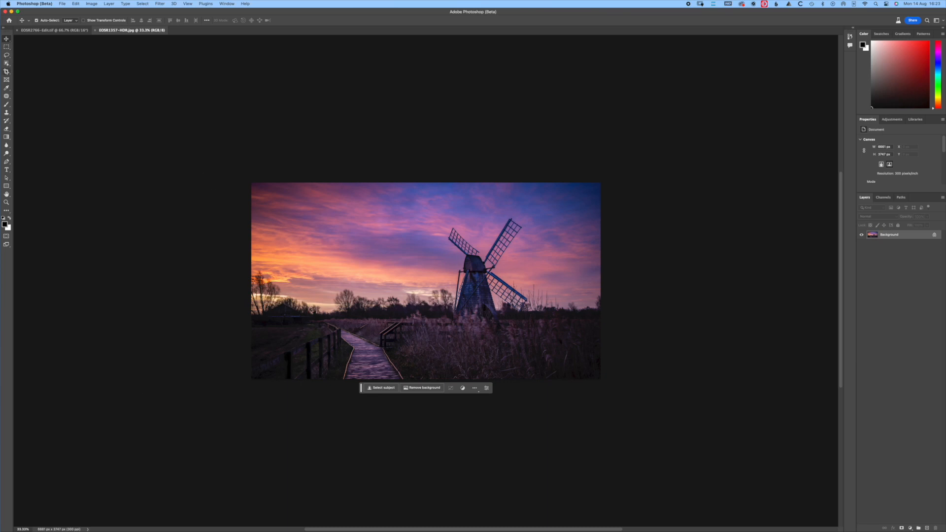
Extend the windmill photo's canvas upward to about twice its height and fill the new sky with Generative Expand, without a prompt
{"action": "left_click", "coordinate": [7, 72]}
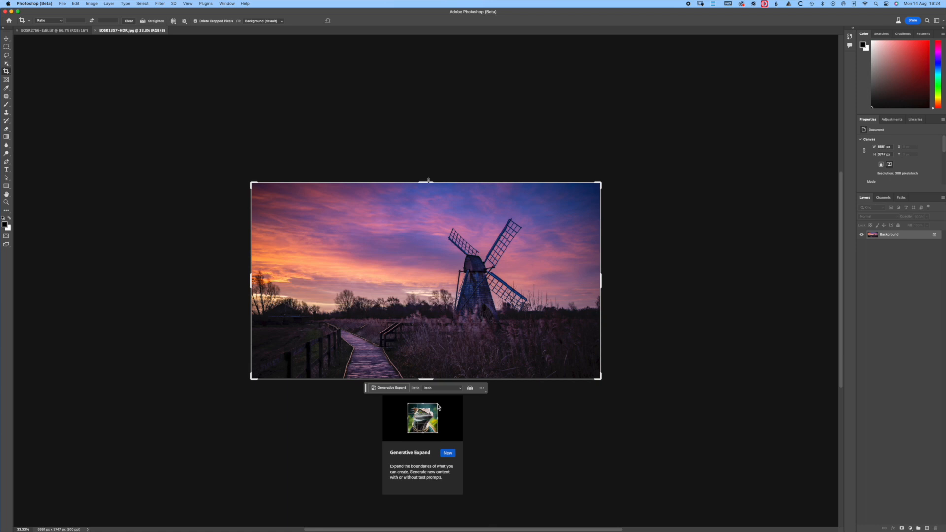
{"action": "left_click_drag", "start_coordinate": [429, 180], "coordinate": [416, 91]}
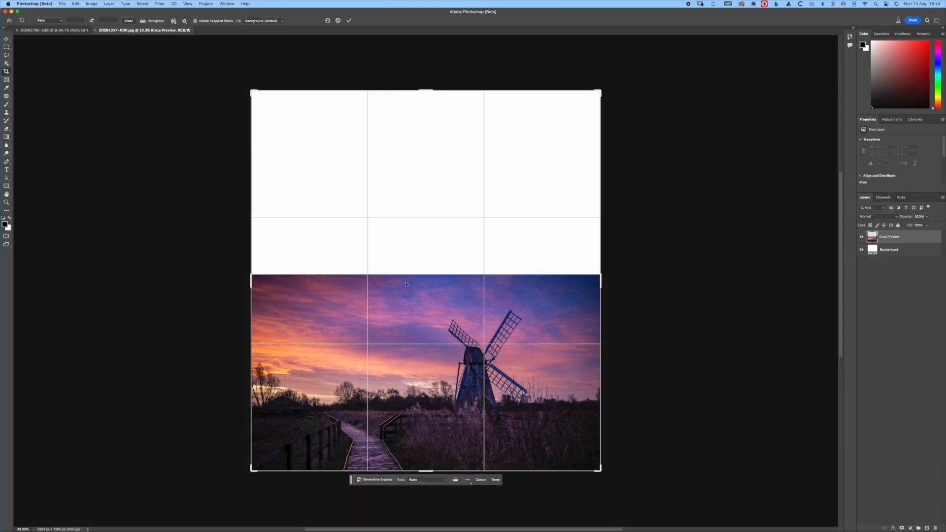
{"action": "left_click", "coordinate": [383, 480]}
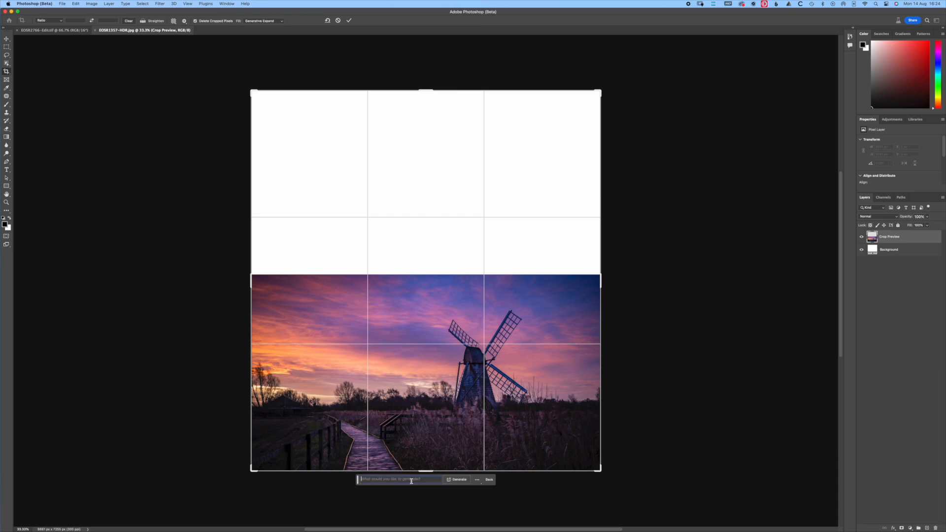
{"action": "left_click", "coordinate": [459, 479]}
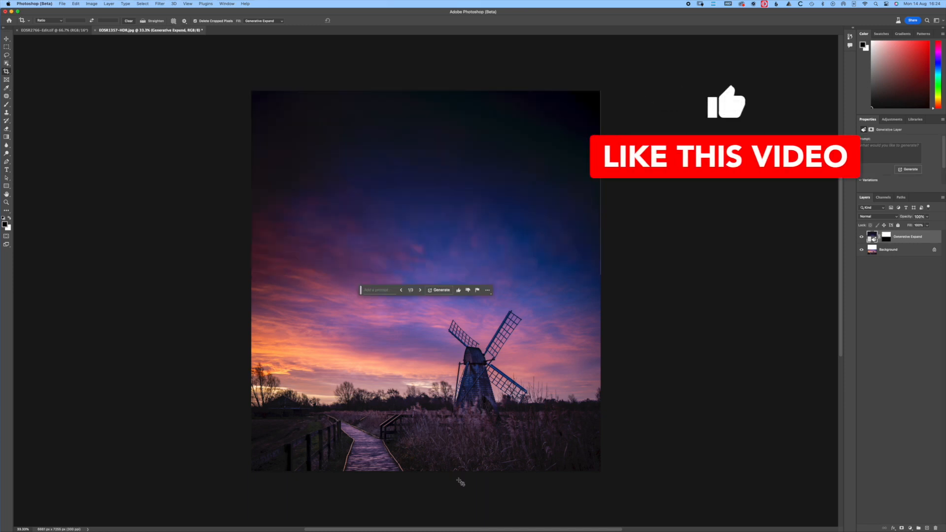
Extend the canvas below the boardwalk by about a third of the image height and fill it with Generative Expand, without a prompt
{"action": "scroll", "coordinate": [443, 378], "scroll_direction": "down", "scroll_amount": 5}
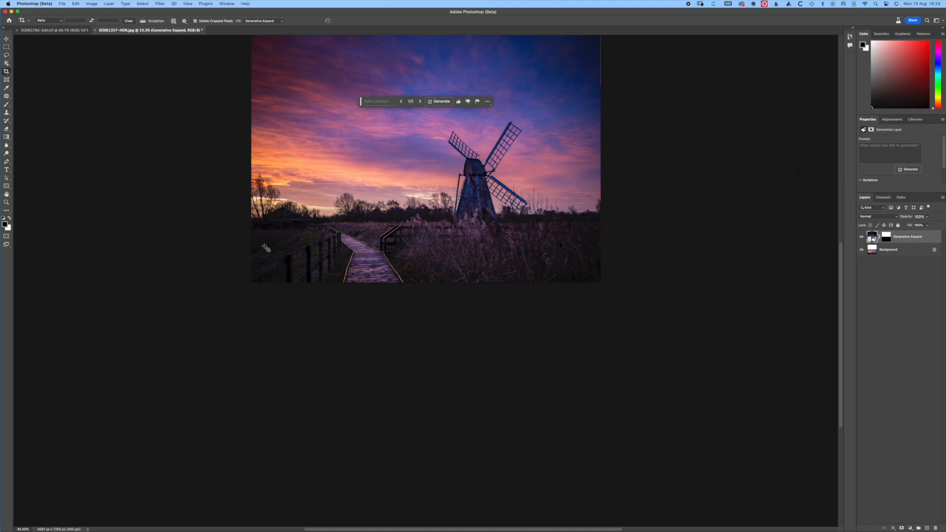
{"action": "left_click", "coordinate": [6, 72]}
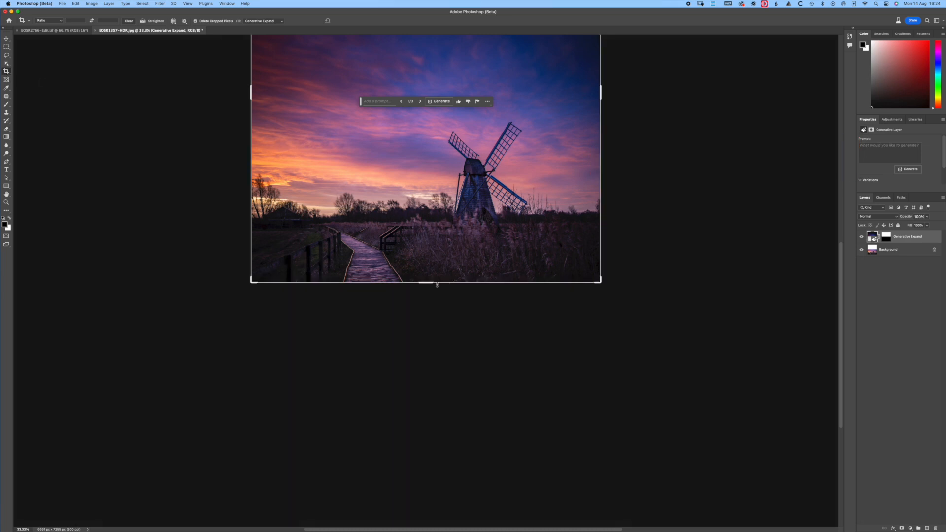
{"action": "left_click_drag", "start_coordinate": [428, 282], "coordinate": [431, 347]}
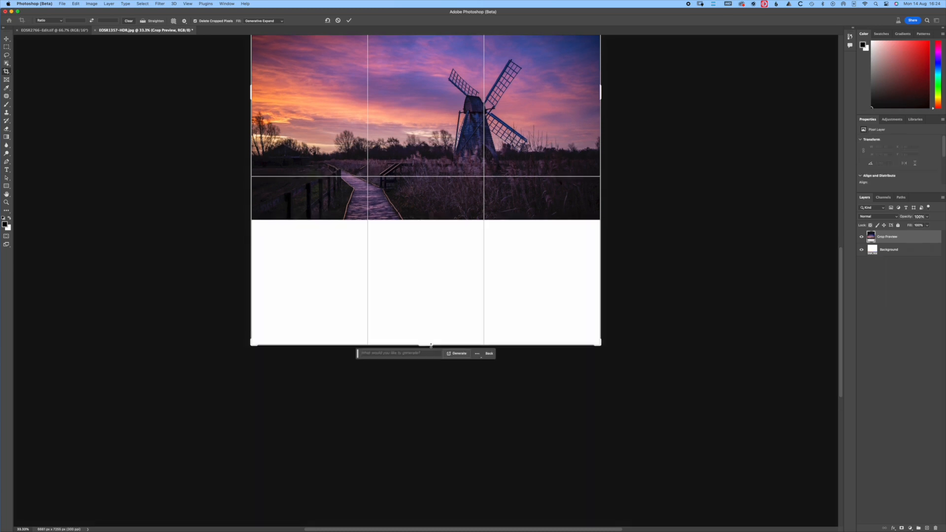
{"action": "left_click", "coordinate": [456, 354]}
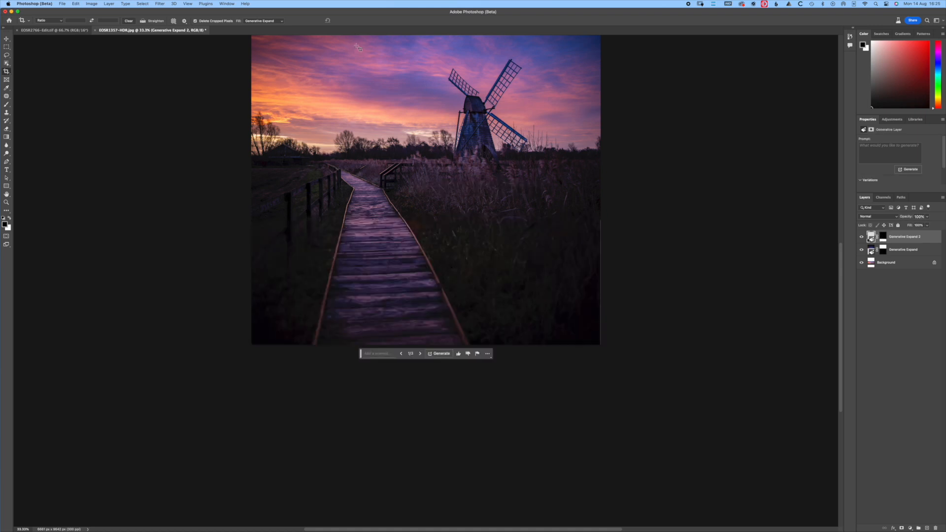
{"action": "key", "text": "super+minus"}
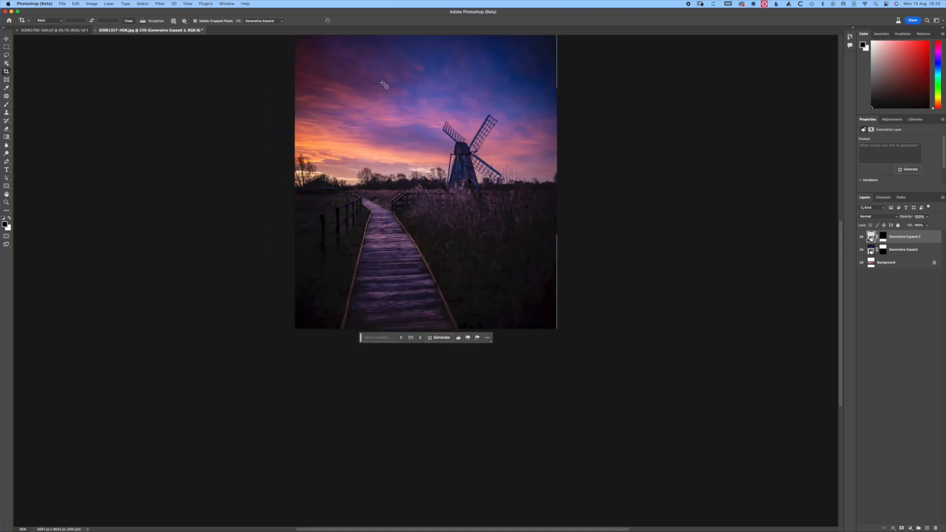
{"action": "scroll", "coordinate": [390, 96], "scroll_direction": "up", "scroll_amount": 5}
{"action": "scroll", "coordinate": [392, 97], "scroll_direction": "up", "scroll_amount": 1}
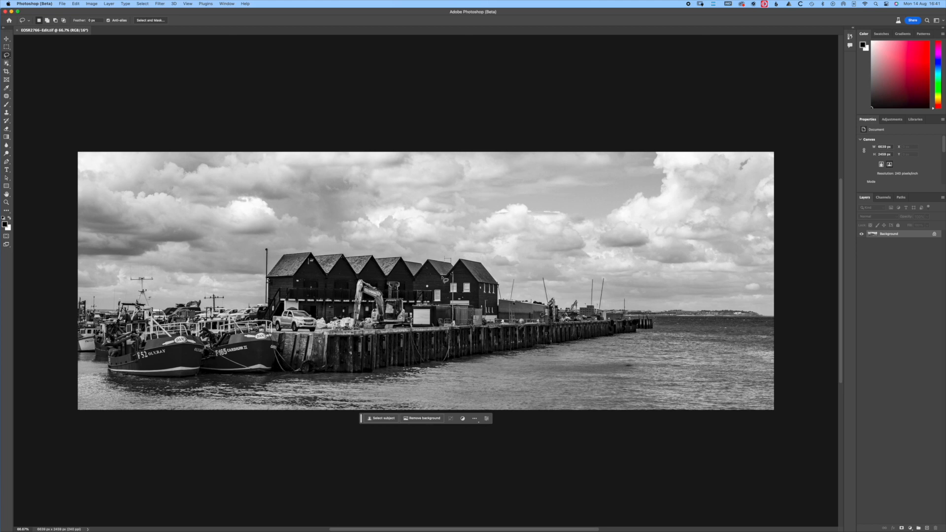
Lasso the excavator on the quay in the harbour photo and remove it with Generative Fill, leaving the prompt empty
{"action": "key", "text": "super+plus"}
{"action": "key", "text": "super+plus"}
{"action": "key", "text": "super+plus"}
{"action": "left_click_drag", "start_coordinate": [348, 290], "coordinate": [694, 167]}
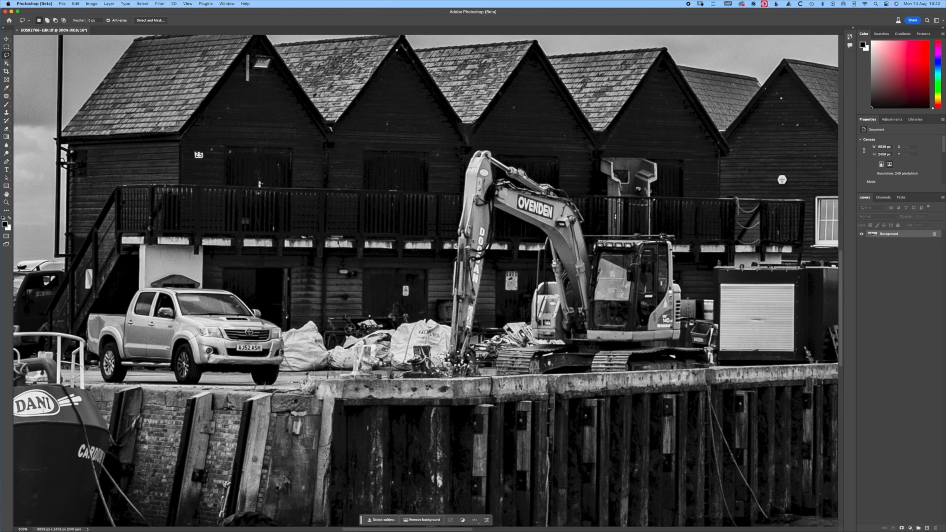
{"action": "mouse_move", "coordinate": [591, 219]}
{"action": "left_mouse_down"}
{"action": "mouse_move", "coordinate": [519, 154]}
{"action": "mouse_move", "coordinate": [472, 146]}
{"action": "mouse_move", "coordinate": [457, 176]}
{"action": "mouse_move", "coordinate": [430, 323]}
{"action": "left_mouse_up"}
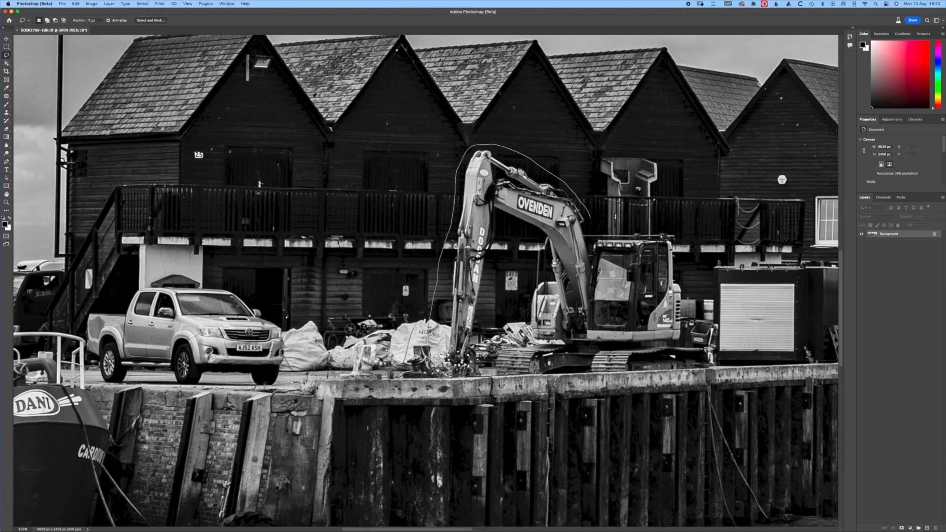
{"action": "mouse_move", "coordinate": [623, 383]}
{"action": "left_mouse_down"}
{"action": "mouse_move", "coordinate": [722, 372]}
{"action": "mouse_move", "coordinate": [720, 339]}
{"action": "mouse_move", "coordinate": [714, 313]}
{"action": "mouse_move", "coordinate": [685, 284]}
{"action": "mouse_move", "coordinate": [681, 235]}
{"action": "mouse_move", "coordinate": [590, 219]}
{"action": "left_mouse_up"}
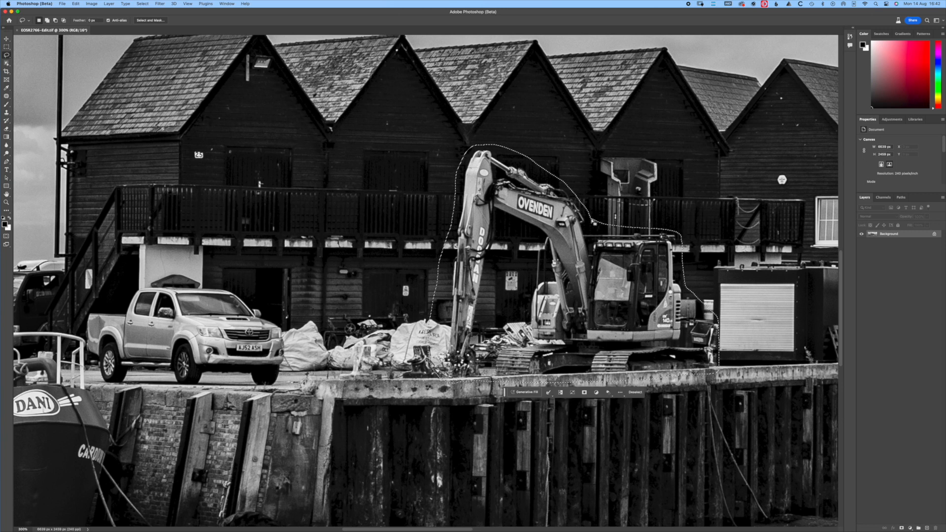
{"action": "left_click", "coordinate": [525, 392]}
{"action": "left_click", "coordinate": [603, 394]}
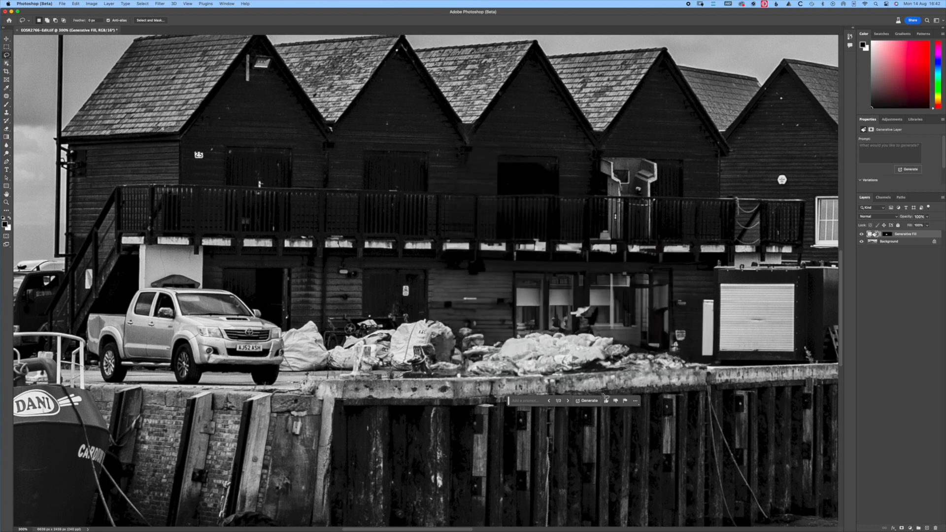
Compare the generated variations of the area where the excavator stood and return to the first one
{"action": "left_click", "coordinate": [567, 401]}
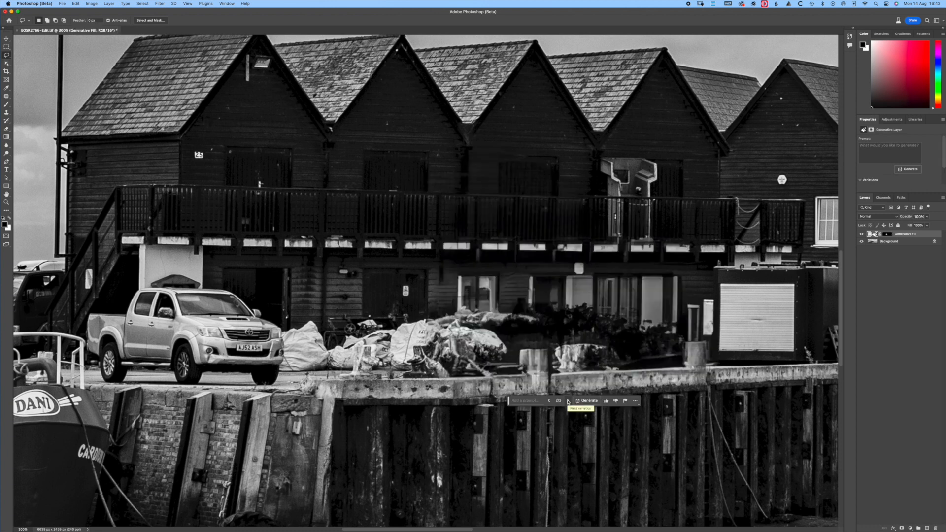
{"action": "left_click", "coordinate": [567, 400]}
{"action": "left_click", "coordinate": [550, 400]}
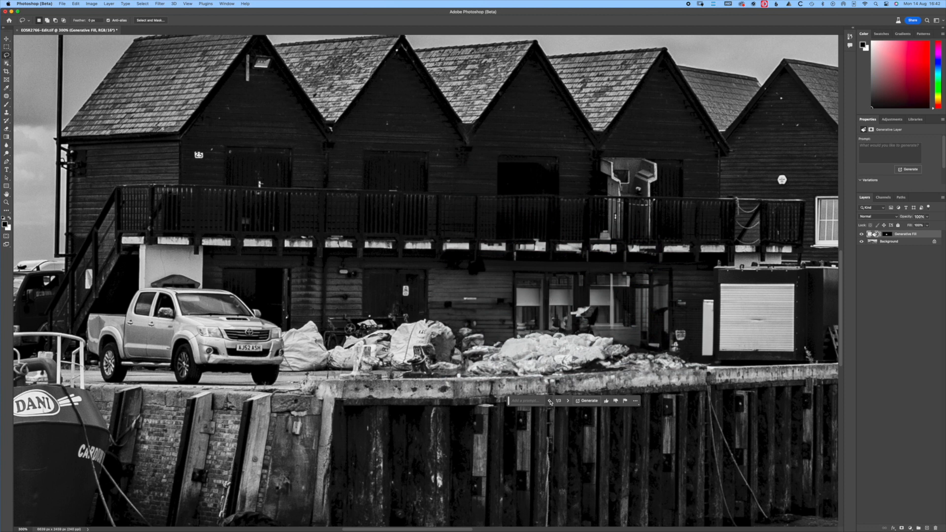
Lasso the pickup truck parked on the quay and remove it with Generative Fill, leaving the prompt empty
{"action": "mouse_move", "coordinate": [162, 274]}
{"action": "left_mouse_down"}
{"action": "mouse_move", "coordinate": [97, 312]}
{"action": "mouse_move", "coordinate": [87, 364]}
{"action": "mouse_move", "coordinate": [170, 386]}
{"action": "mouse_move", "coordinate": [261, 389]}
{"action": "mouse_move", "coordinate": [287, 367]}
{"action": "left_mouse_up"}
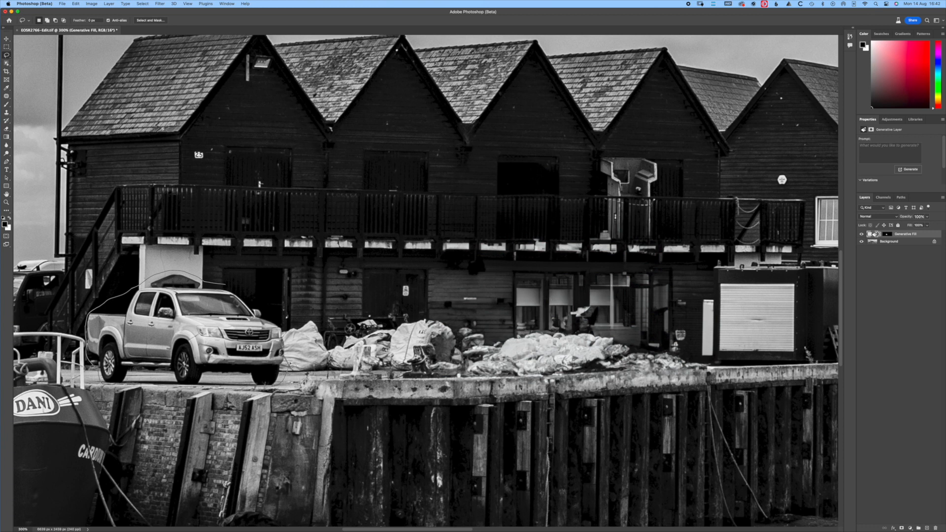
{"action": "left_click_drag", "start_coordinate": [285, 329], "coordinate": [225, 284]}
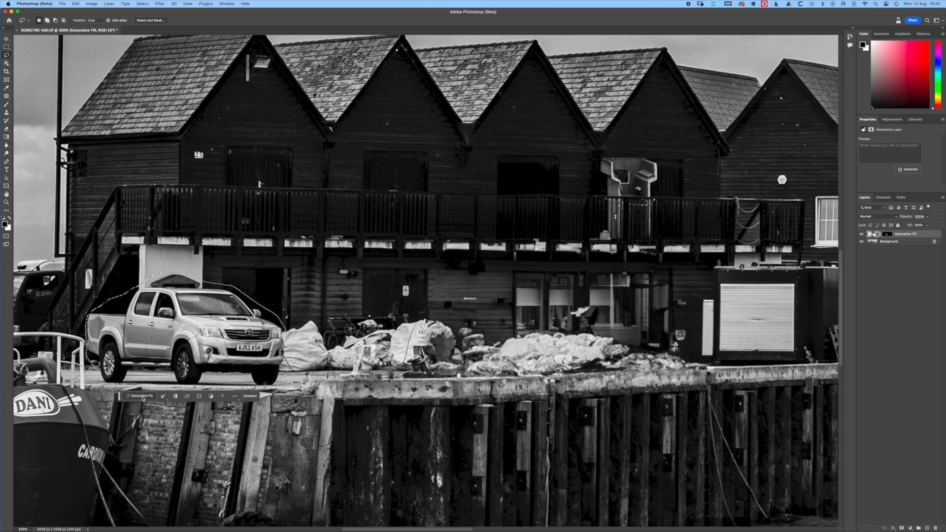
{"action": "left_click", "coordinate": [222, 396]}
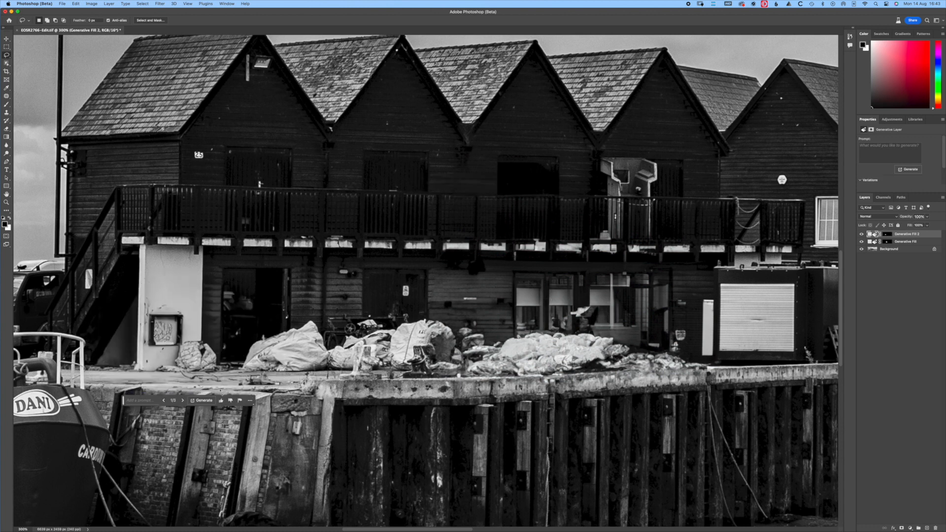
Compare the generated variations of the area where the pickup truck stood and settle on the first one
{"action": "left_click", "coordinate": [182, 401]}
{"action": "left_click", "coordinate": [181, 401]}
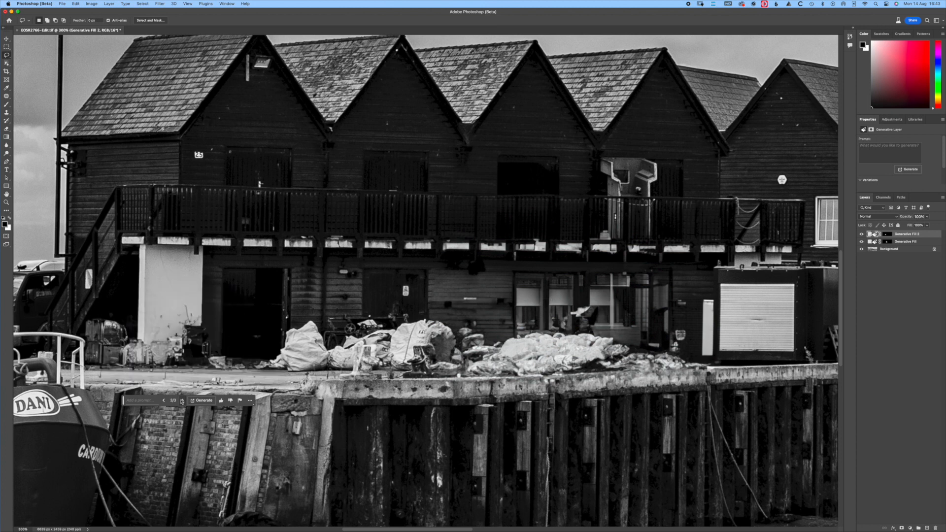
{"action": "left_click", "coordinate": [164, 400]}
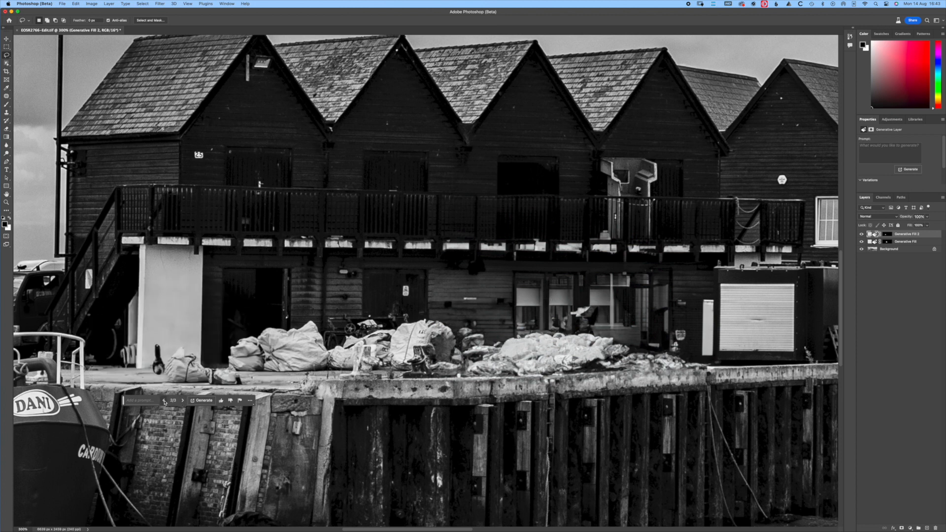
{"action": "left_click", "coordinate": [182, 400]}
{"action": "left_click", "coordinate": [165, 400]}
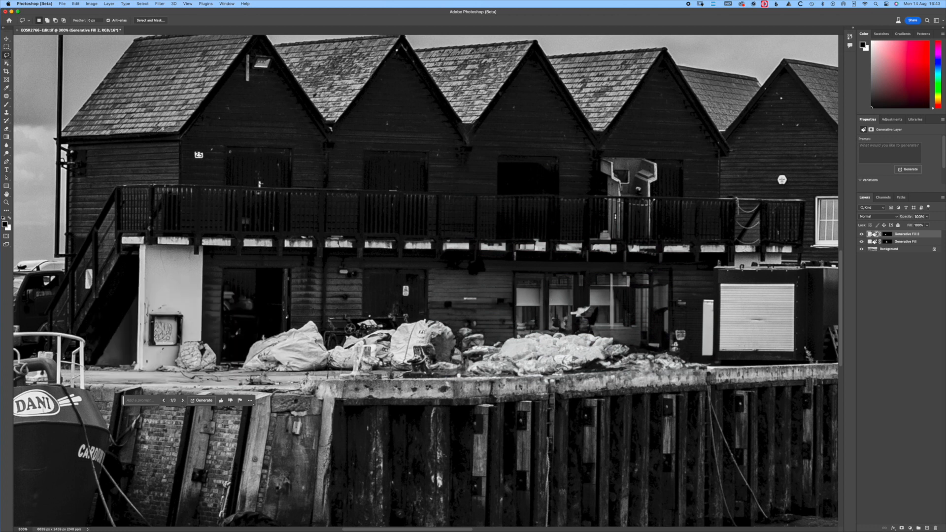
Examine the retouched quay up close and in the context of the whole harbour photo
{"action": "key", "text": "super+minus"}
{"action": "key", "text": "super+minus"}
{"action": "left_click_drag", "start_coordinate": [506, 347], "coordinate": [371, 333]}
{"action": "key", "text": "super+plus"}
{"action": "key", "text": "super+plus"}
{"action": "key", "text": "super+plus"}
{"action": "key", "text": "super+minus"}
{"action": "key", "text": "super+minus"}
{"action": "key", "text": "super+minus"}
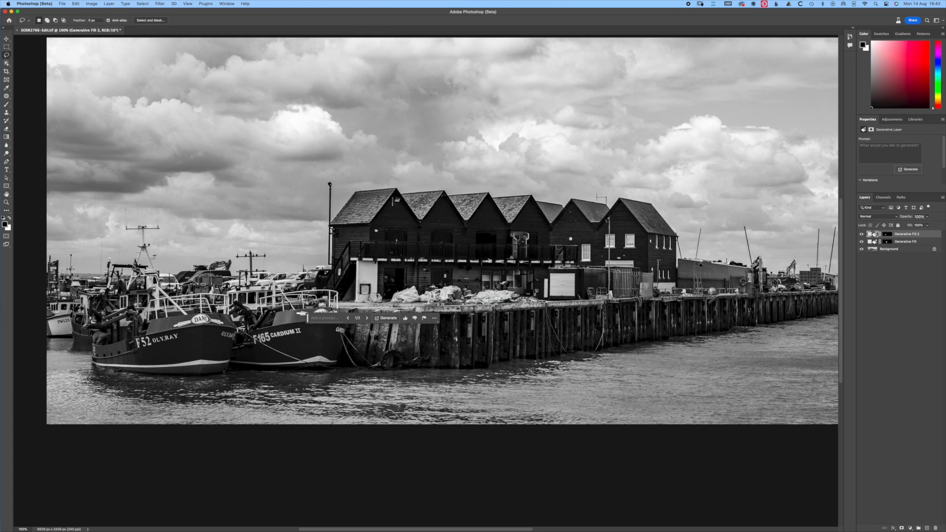
{"action": "key", "text": "super+minus"}
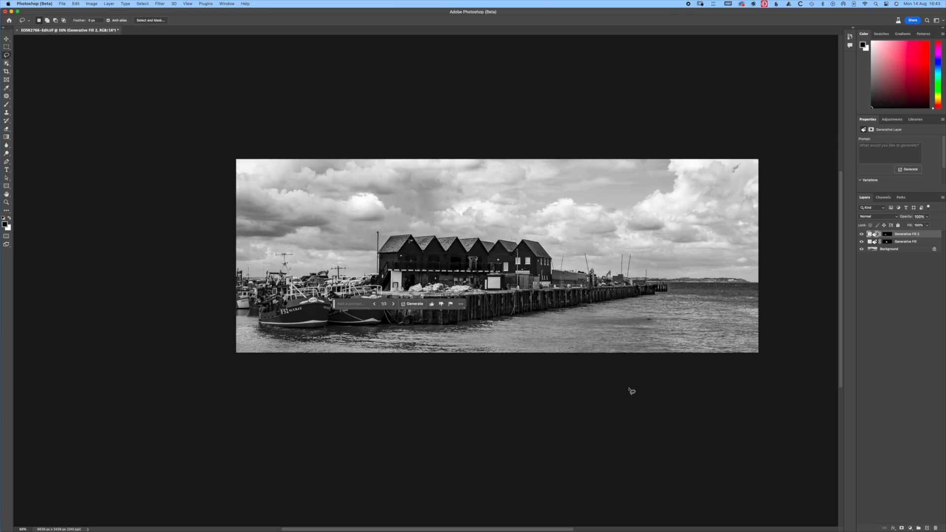